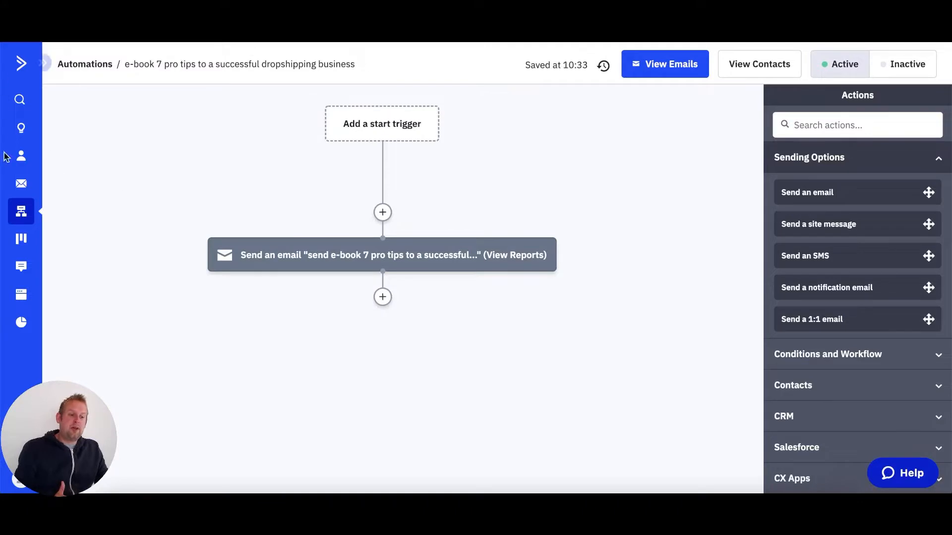
Switch to the chatbot flow builder and add a new Action step in the empty area below the existing flow
mouse_move(356, 272)
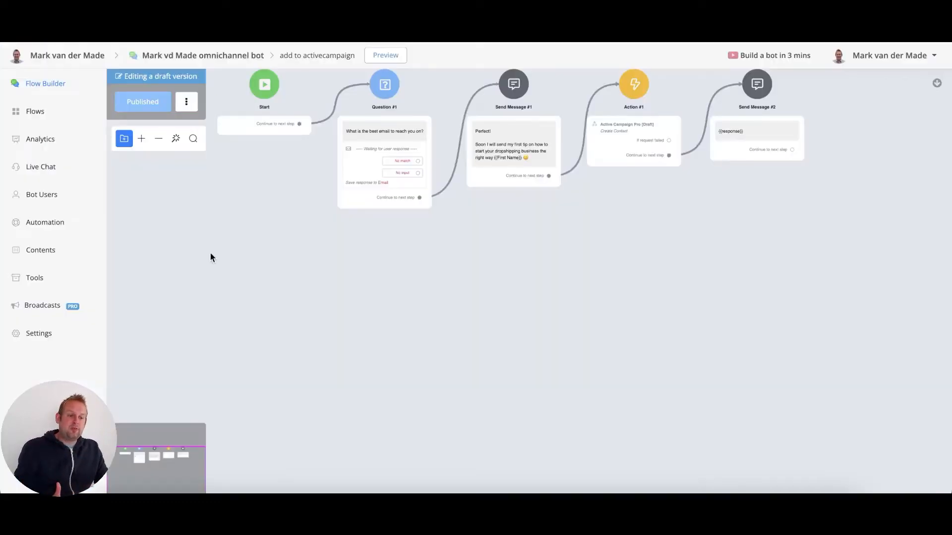
scroll(338, 316, down, 3)
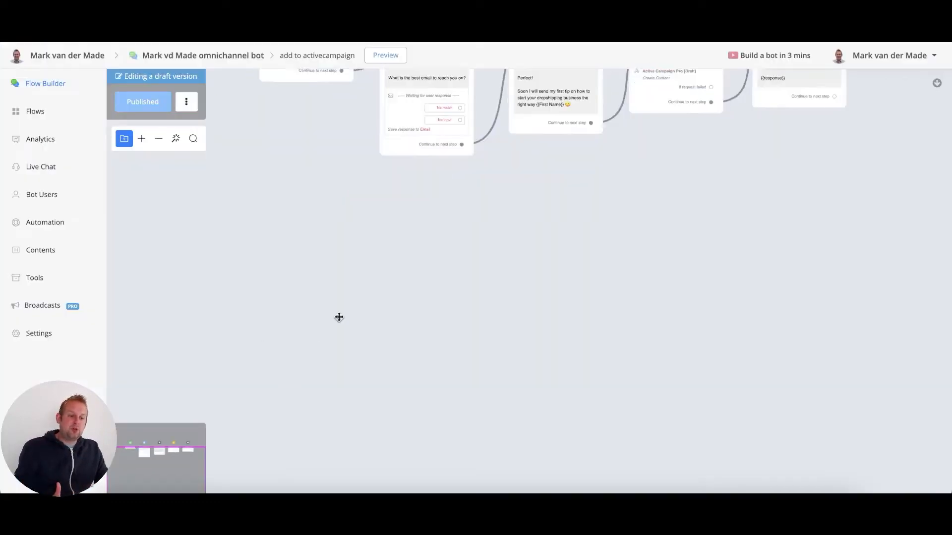
click(265, 270)
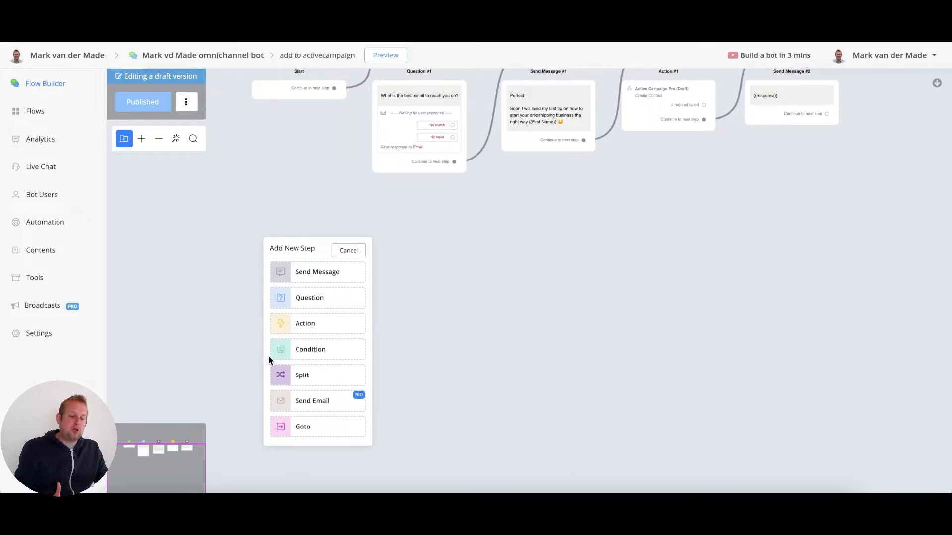
click(317, 331)
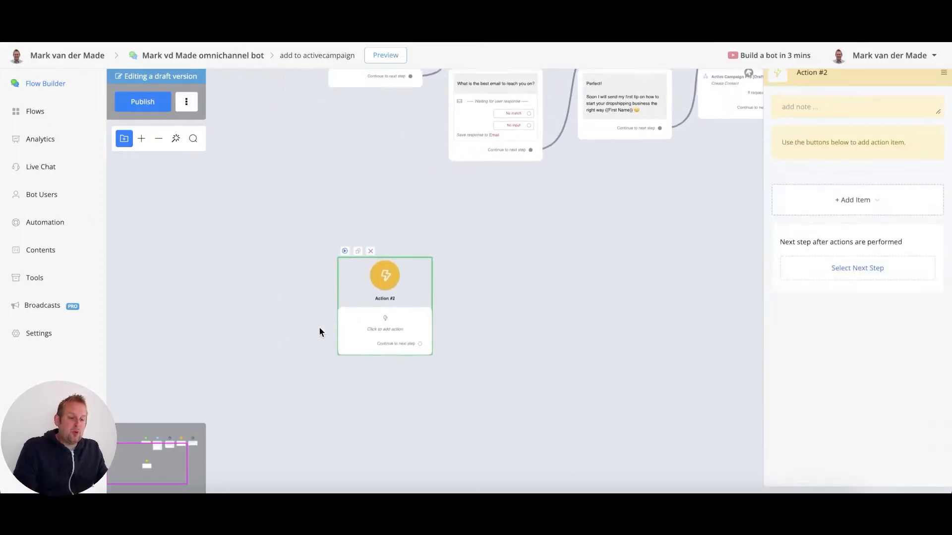
Add the Active Campaign Pro [Draft] integration to the new Action step and choose its Add Tag To Contact action
click(853, 204)
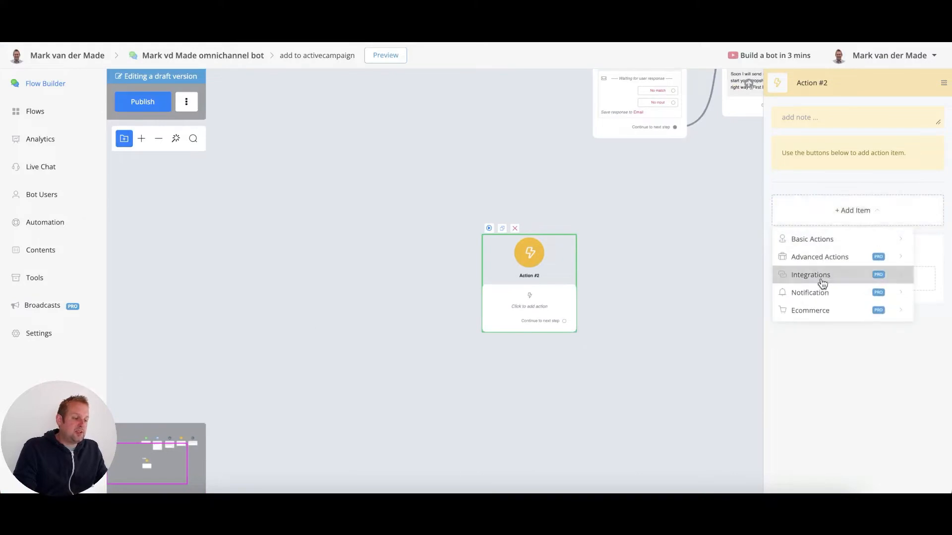
mouse_move(823, 276)
scroll(694, 379, down, 1)
scroll(694, 379, down, 5)
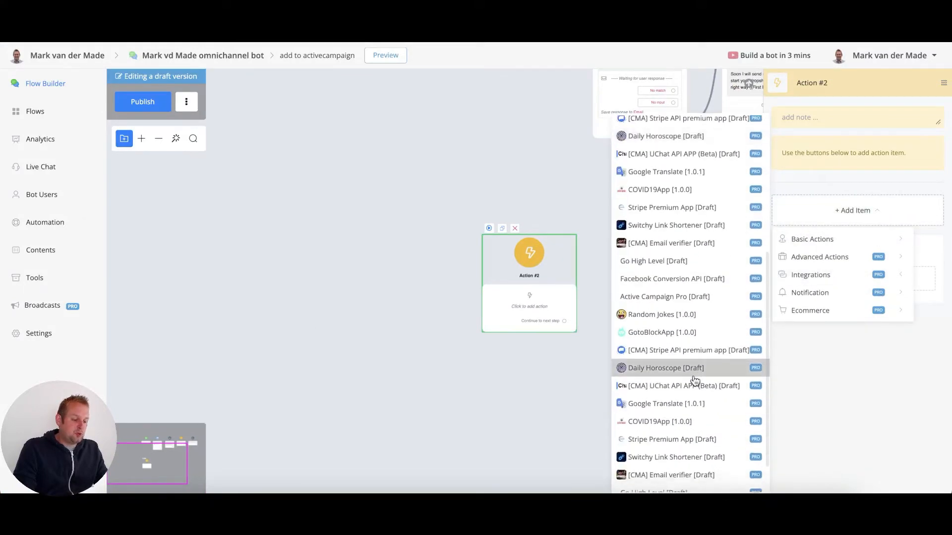
click(680, 485)
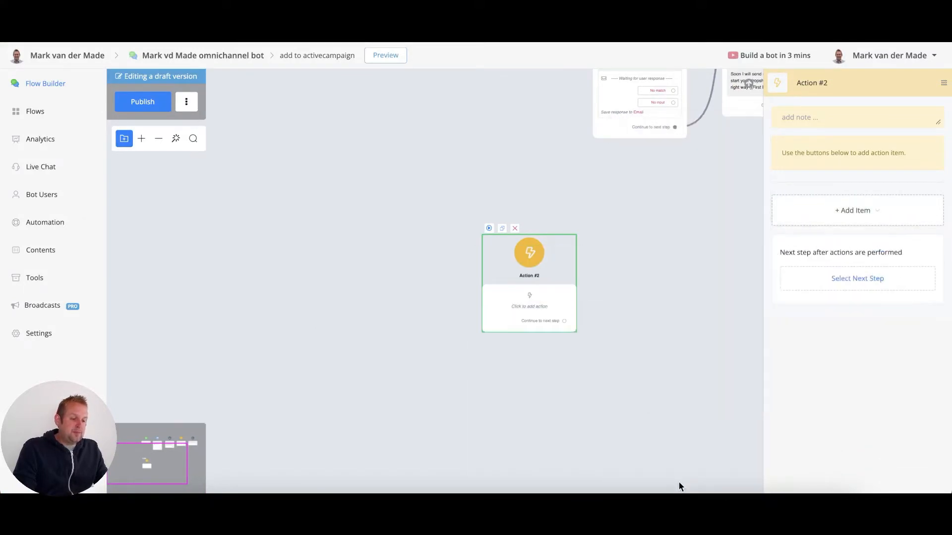
click(809, 179)
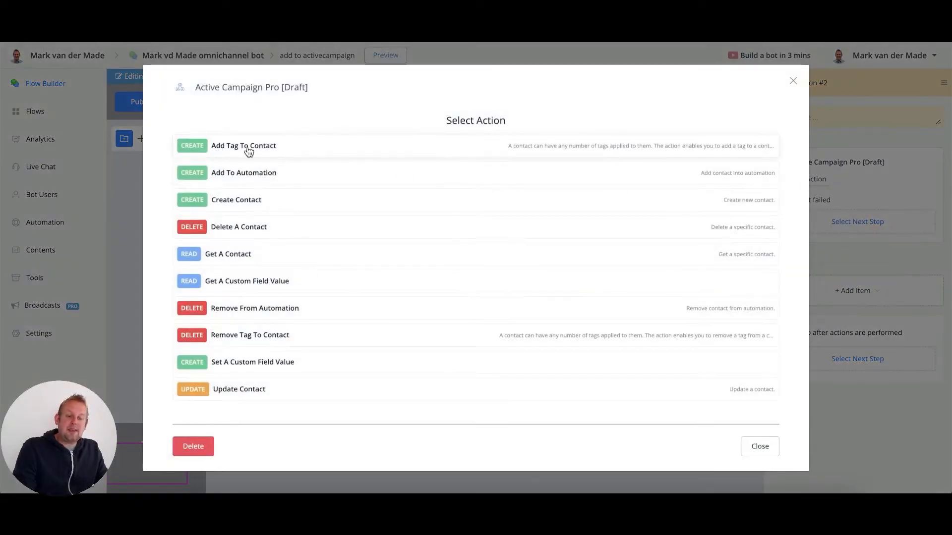
click(296, 155)
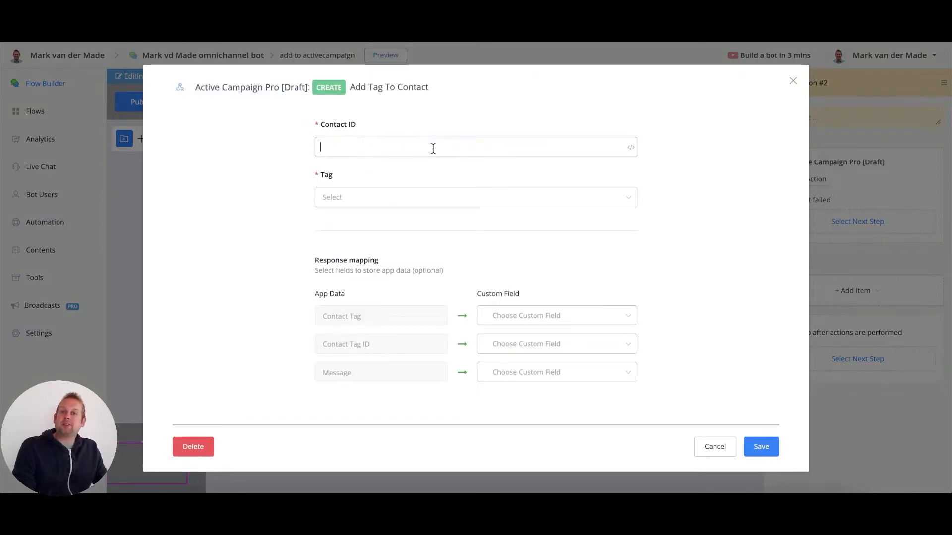
Set the Contact ID of the Add Tag To Contact action to the ac_user_id custom field
click(446, 156)
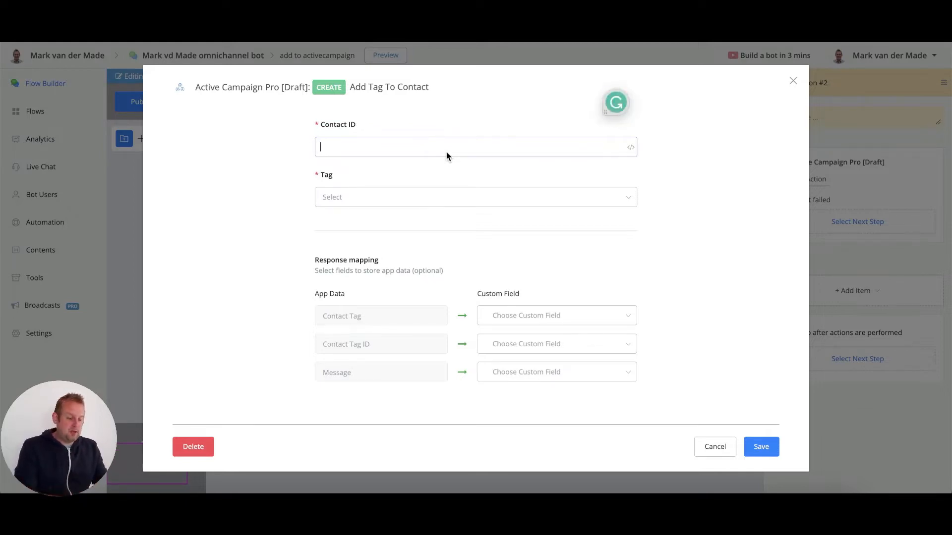
text({{)
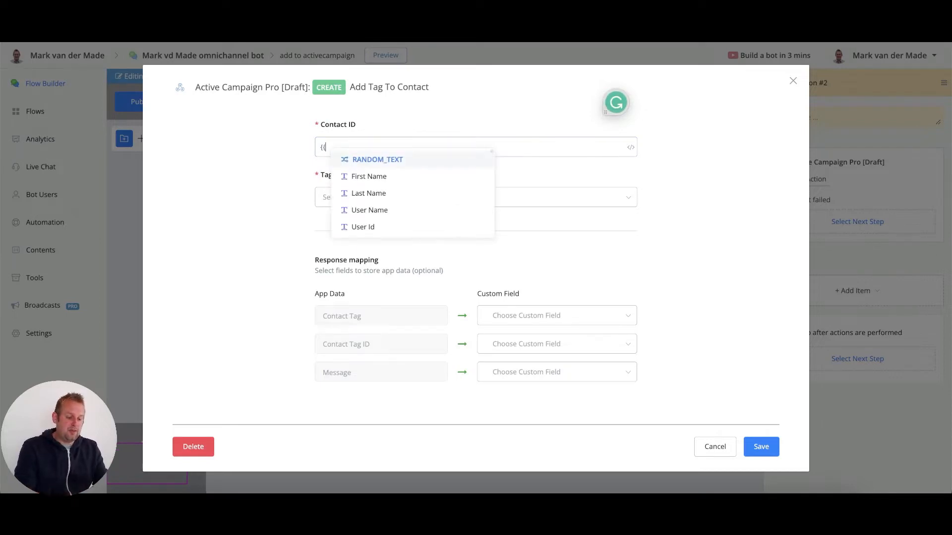
text(ac)
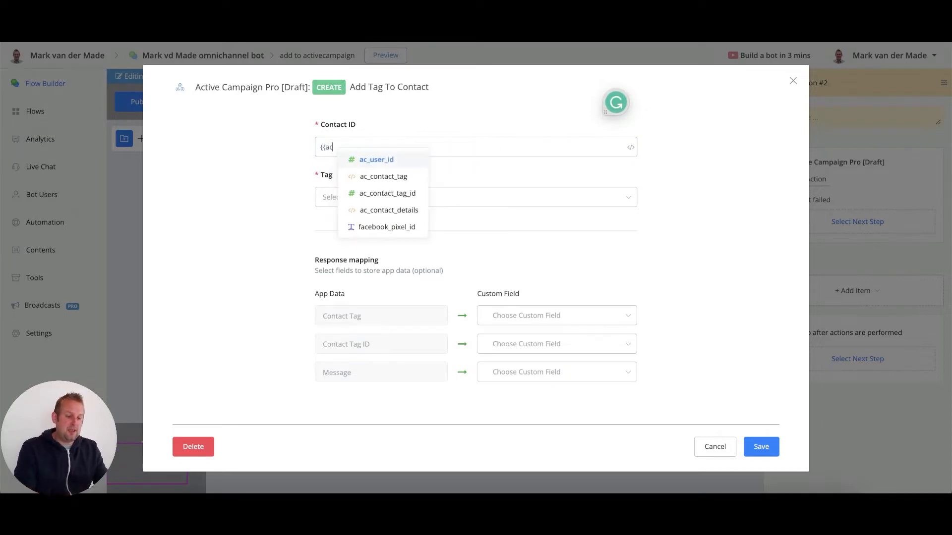
click(389, 161)
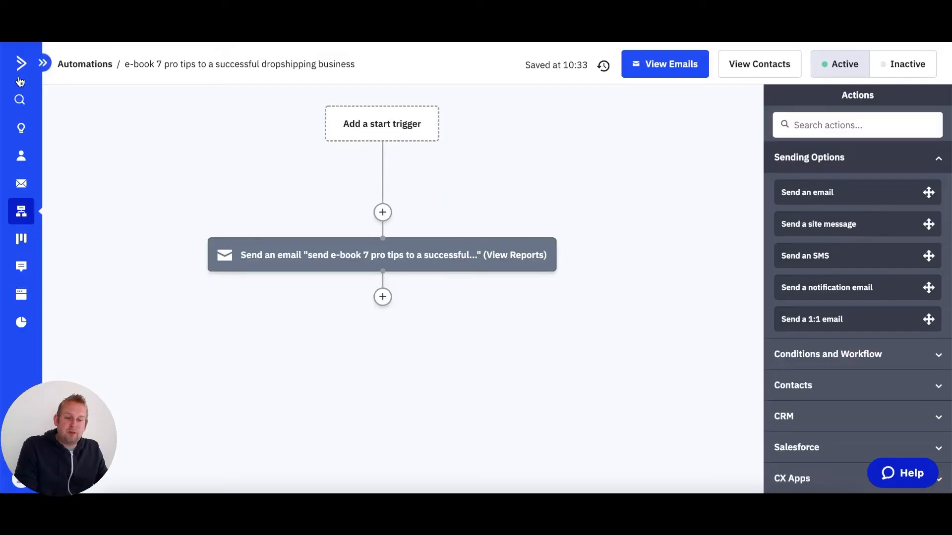
Switch to ActiveCampaign and examine the contacts list and the tag management page
click(21, 160)
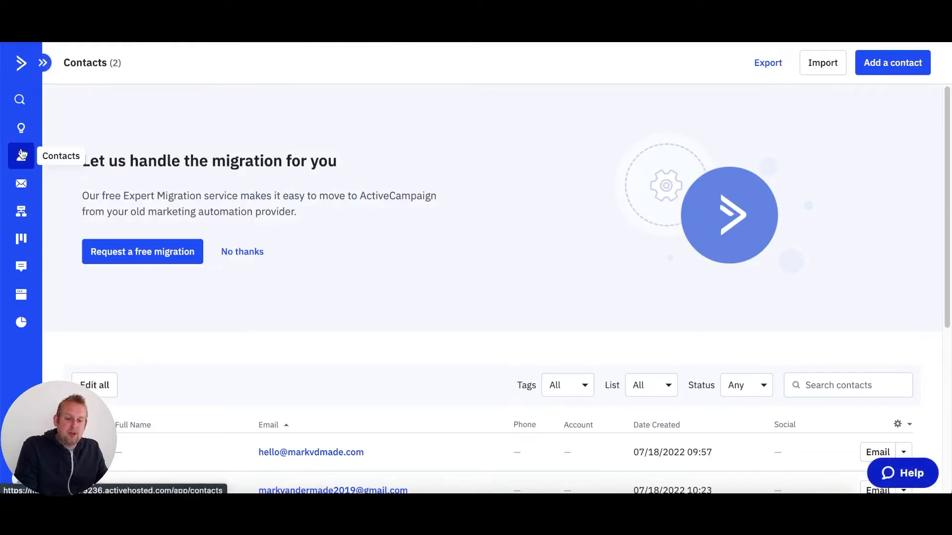
scroll(130, 178, down, 4)
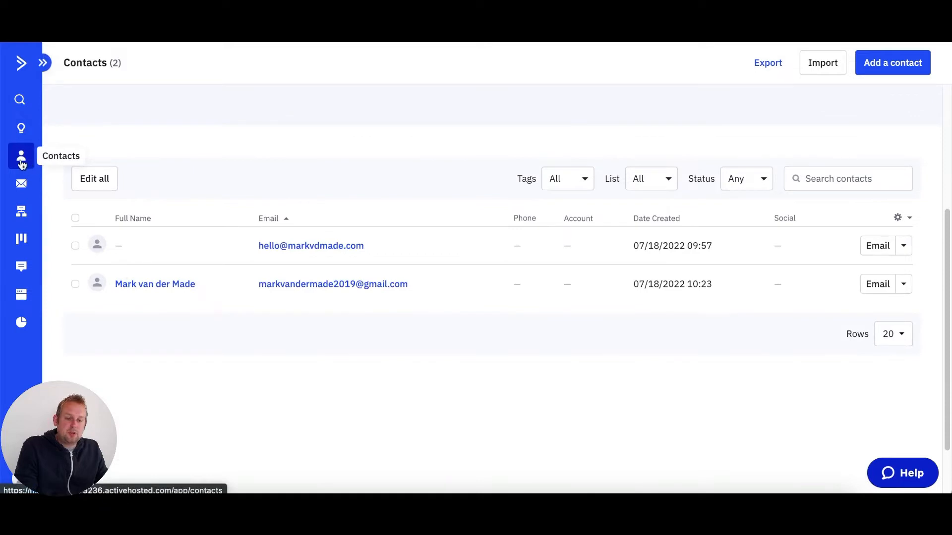
click(43, 62)
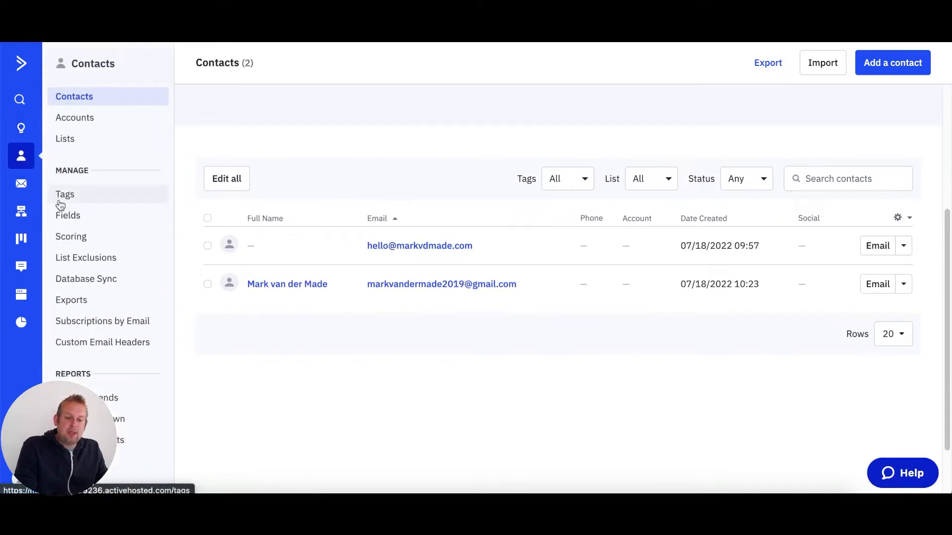
click(94, 198)
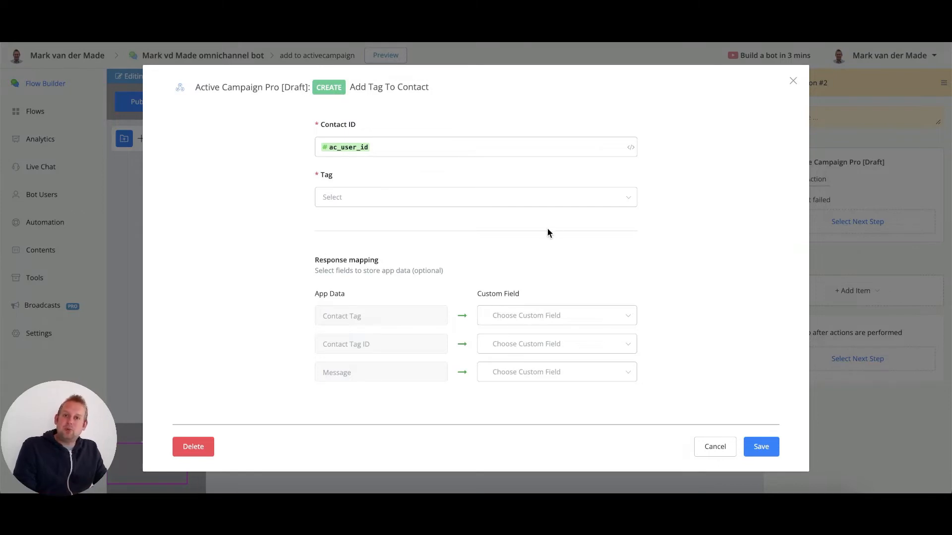
Back in the flow builder, set the action's tag to "subcribed to chatbot" and save the action
click(633, 202)
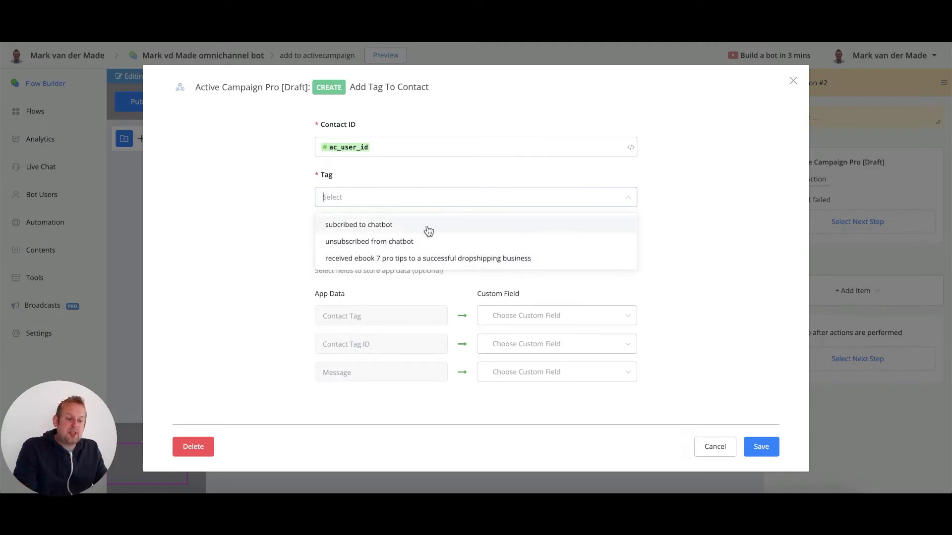
click(470, 234)
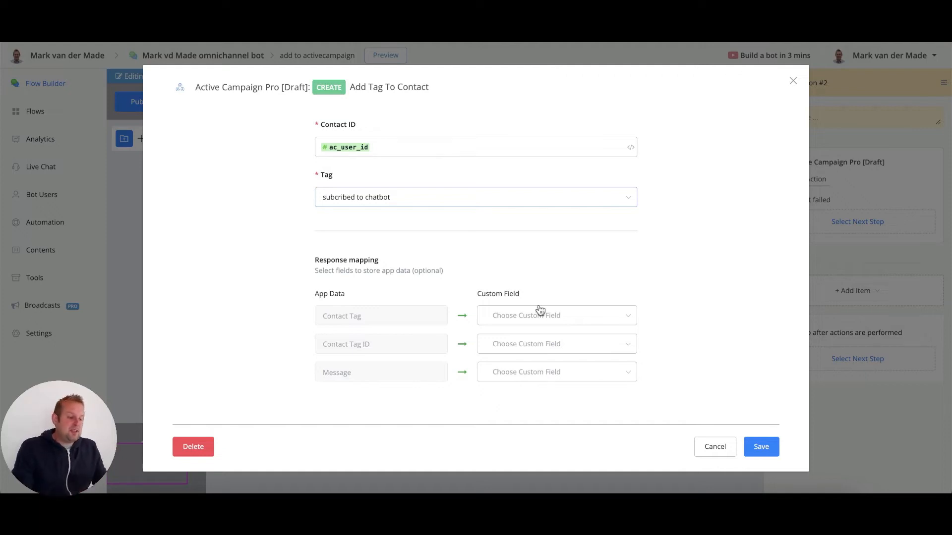
click(755, 447)
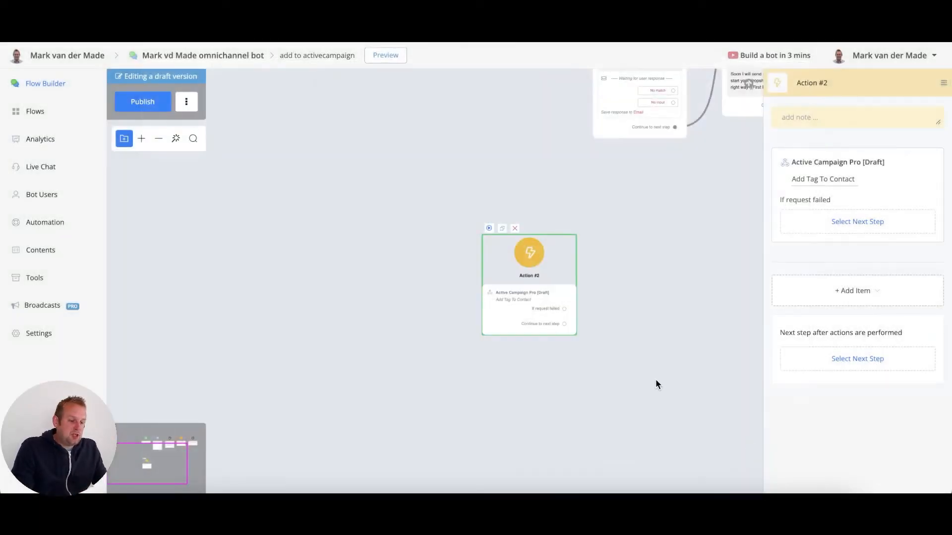
Publish the flow and preview the Action #2 step on the Facebook channel
click(661, 322)
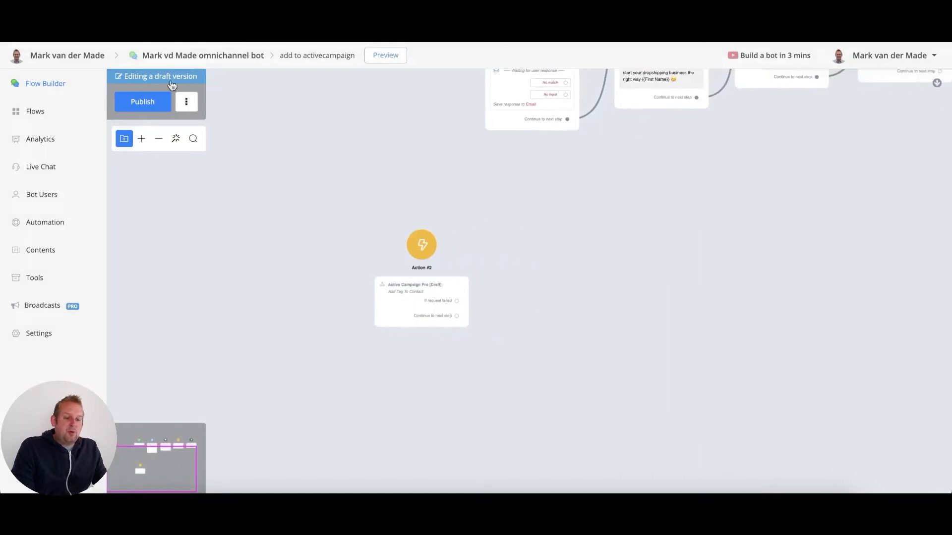
click(138, 110)
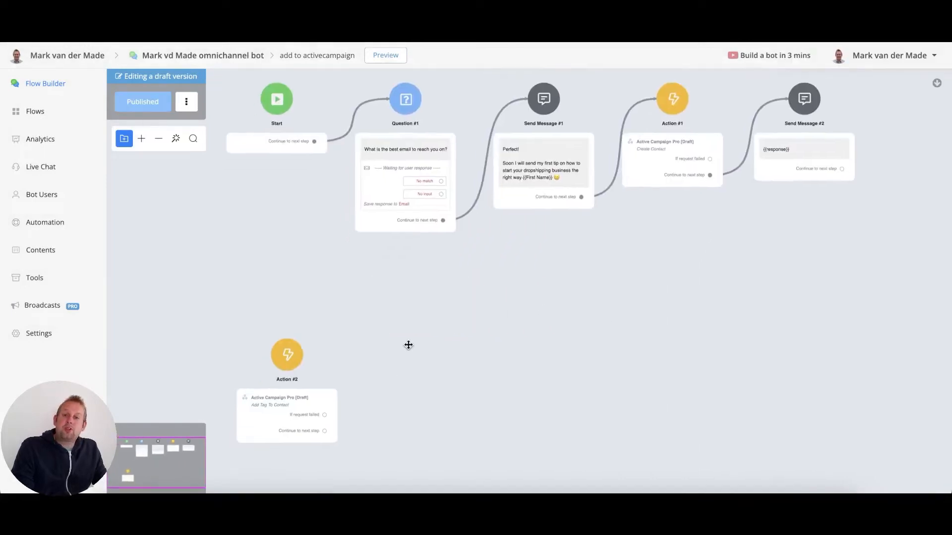
click(307, 323)
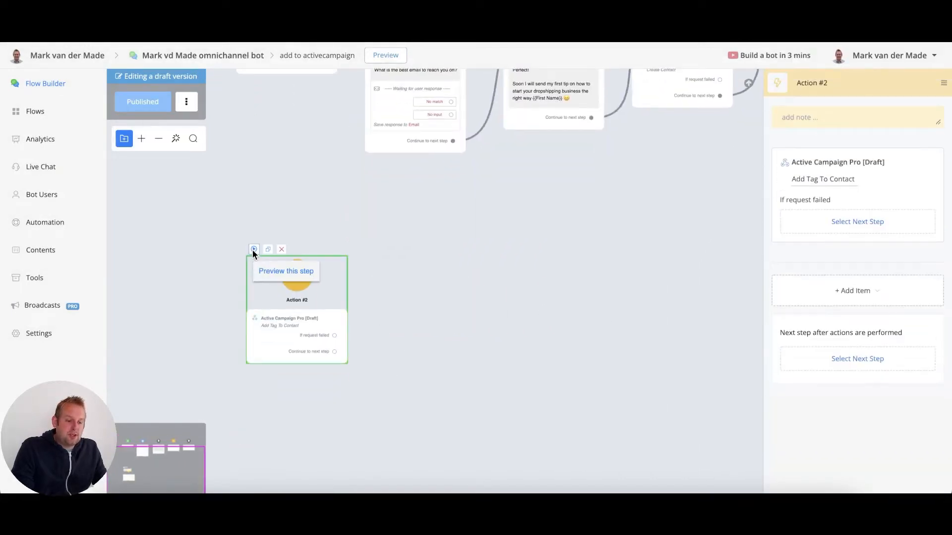
click(253, 250)
click(478, 148)
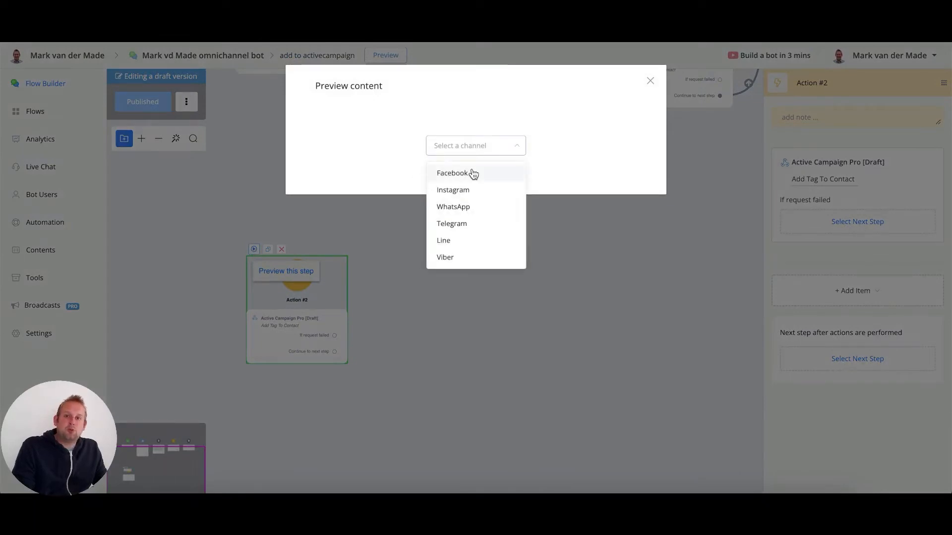
click(473, 175)
click(474, 174)
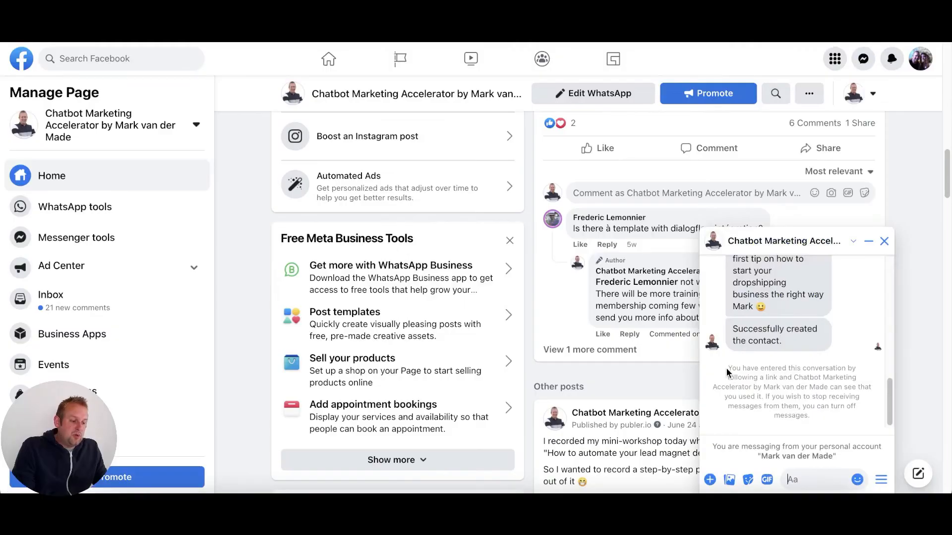
drag(728, 368, 838, 419)
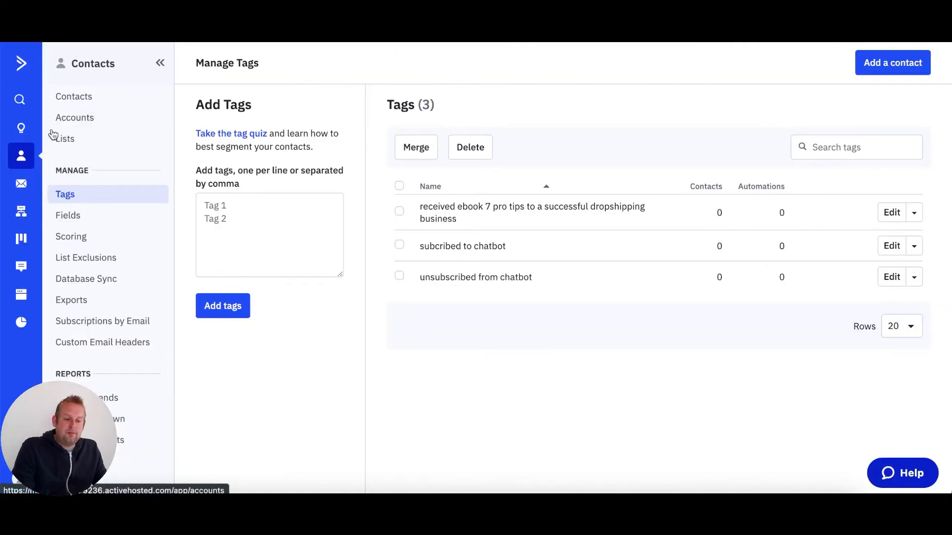
Switch to ActiveCampaign and open the named contact's record in the contacts list to check its tags
click(78, 98)
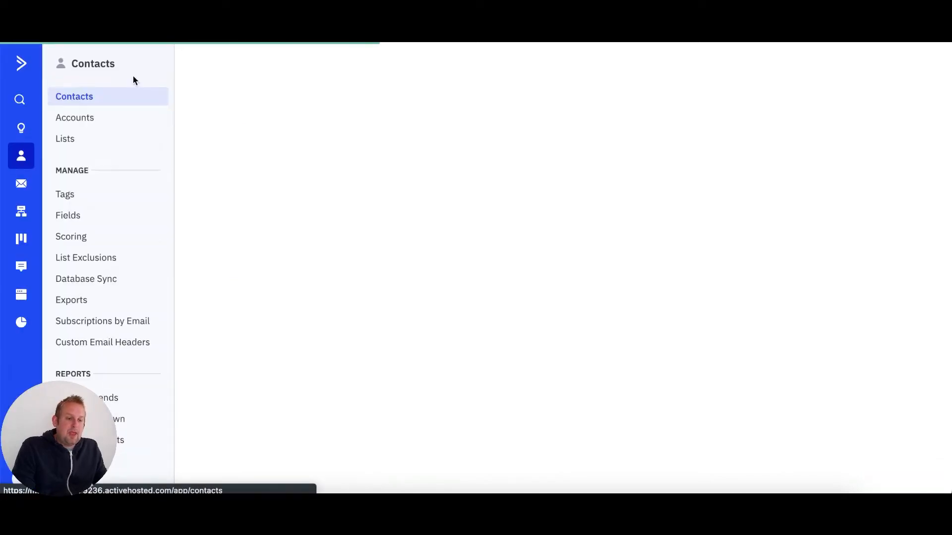
scroll(344, 298, down, 3)
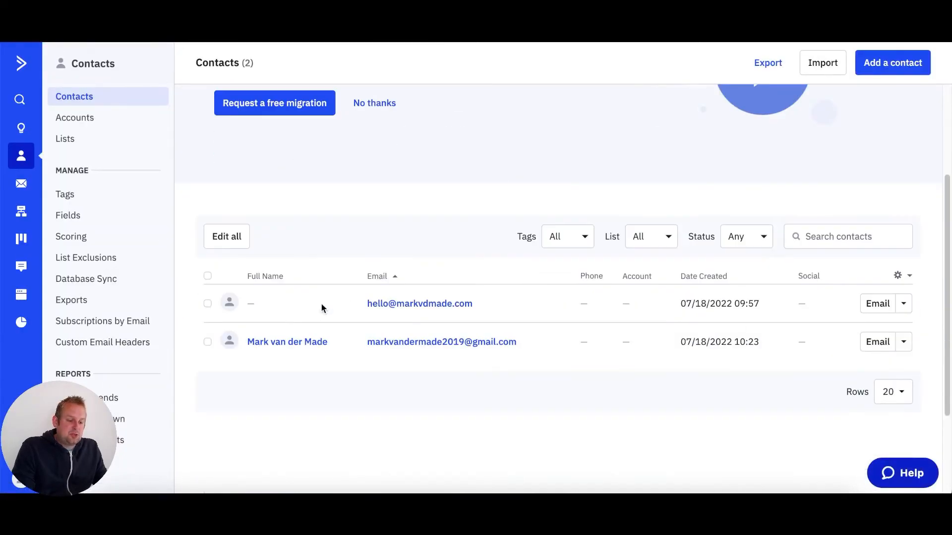
click(267, 342)
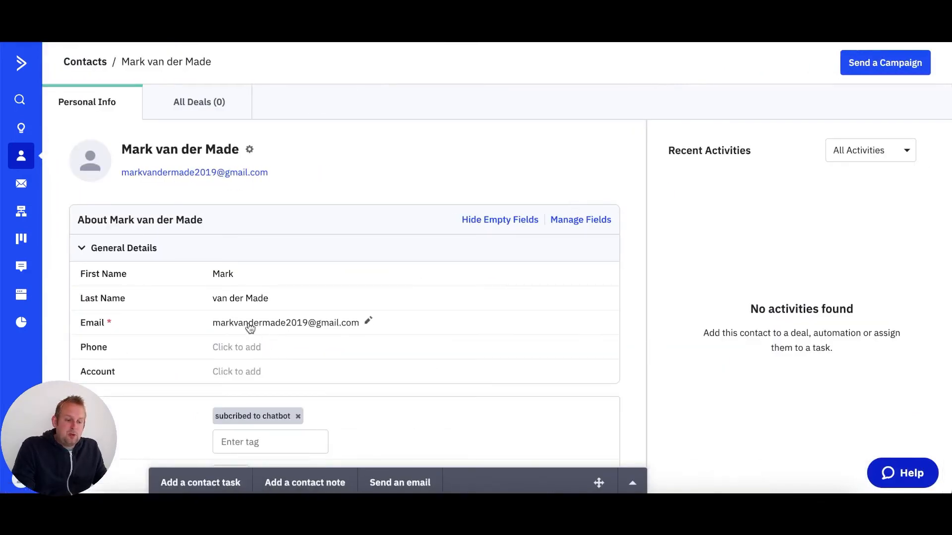
scroll(435, 290, down, 1)
scroll(436, 287, down, 2)
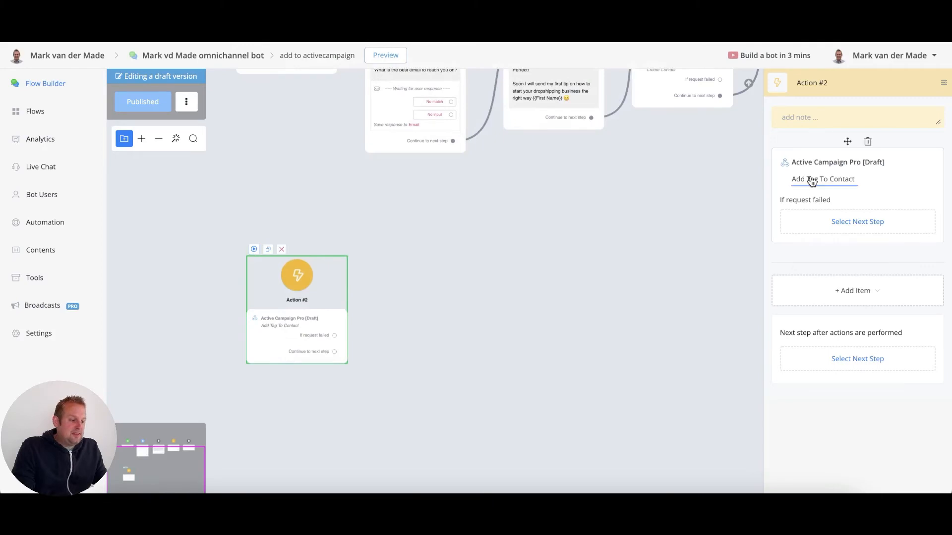
In the flow builder, change Action #2's tag to "received ebook 7 pro tips to a successful dropshipping business" and preview the step on Facebook
click(837, 161)
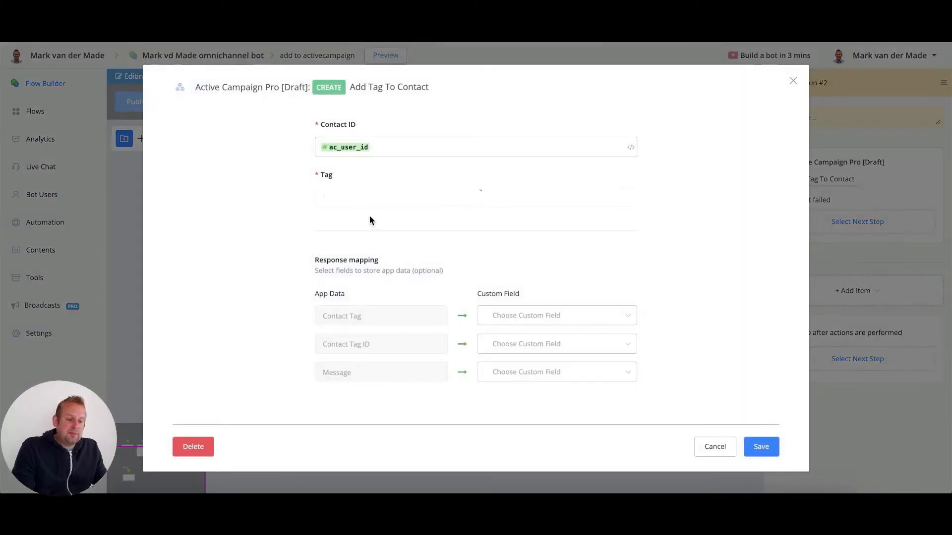
click(379, 196)
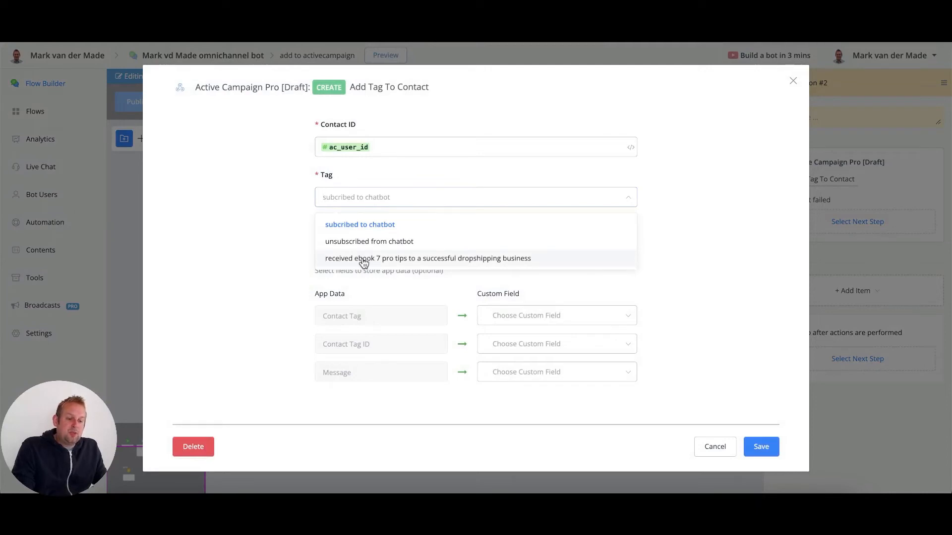
click(472, 260)
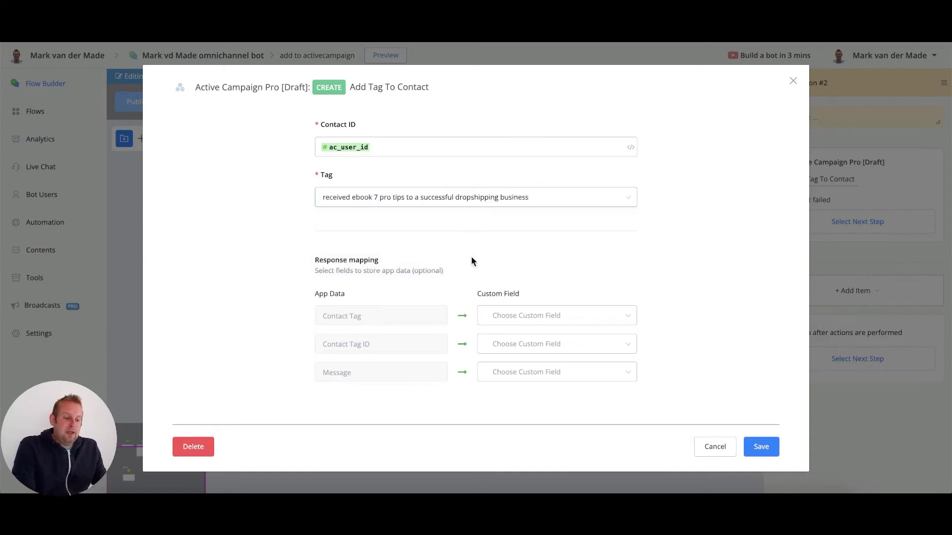
click(758, 448)
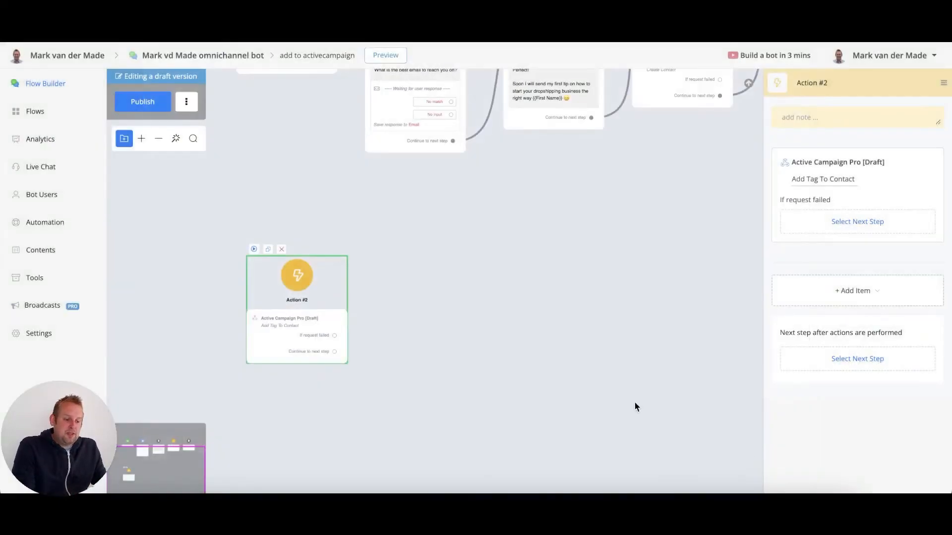
click(254, 249)
click(476, 172)
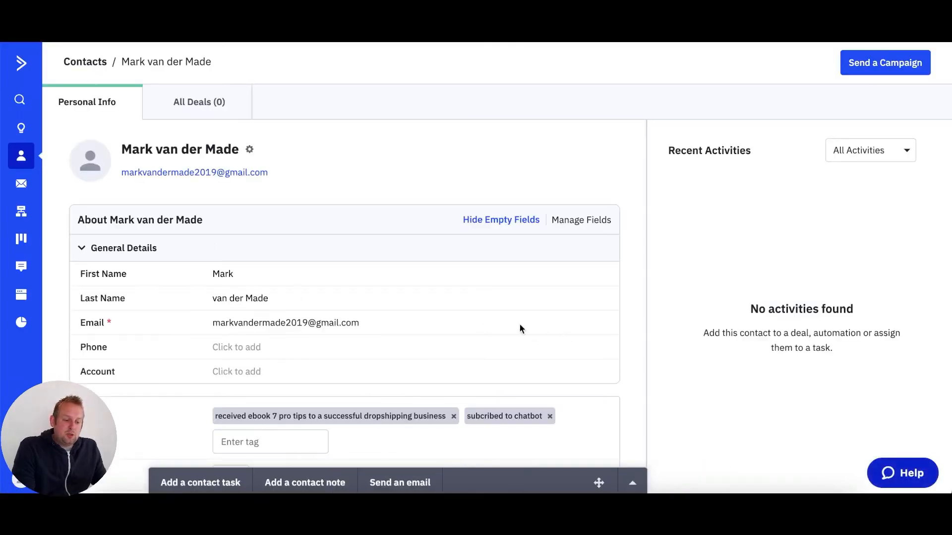
Check the contact's tags, return to the flow builder and remove the Add Tag To Contact item from Action #2
scroll(515, 329, down, 2)
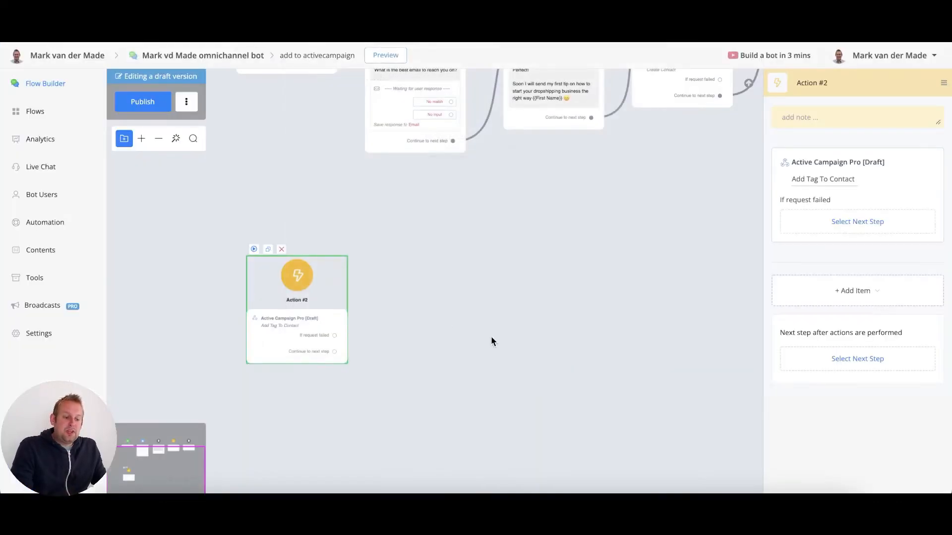
drag(479, 330, 425, 320)
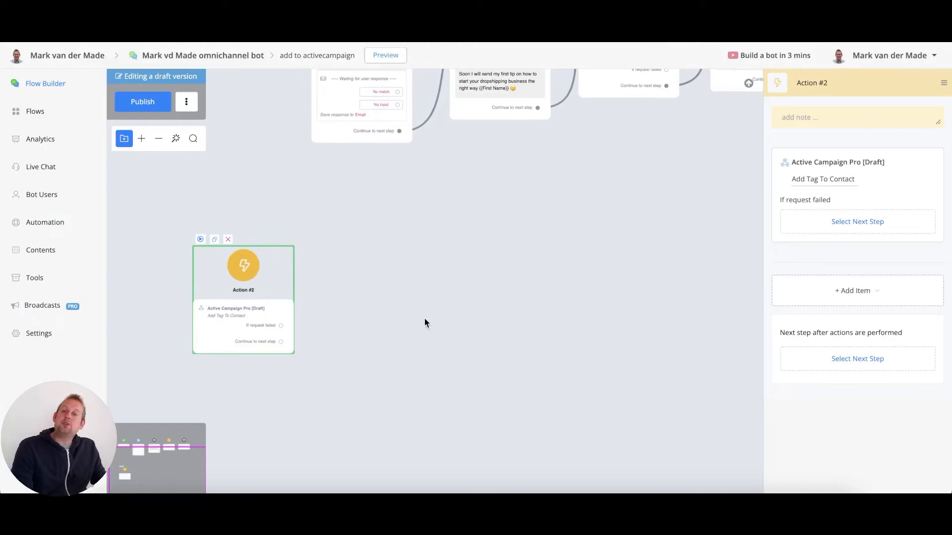
drag(362, 335, 484, 300)
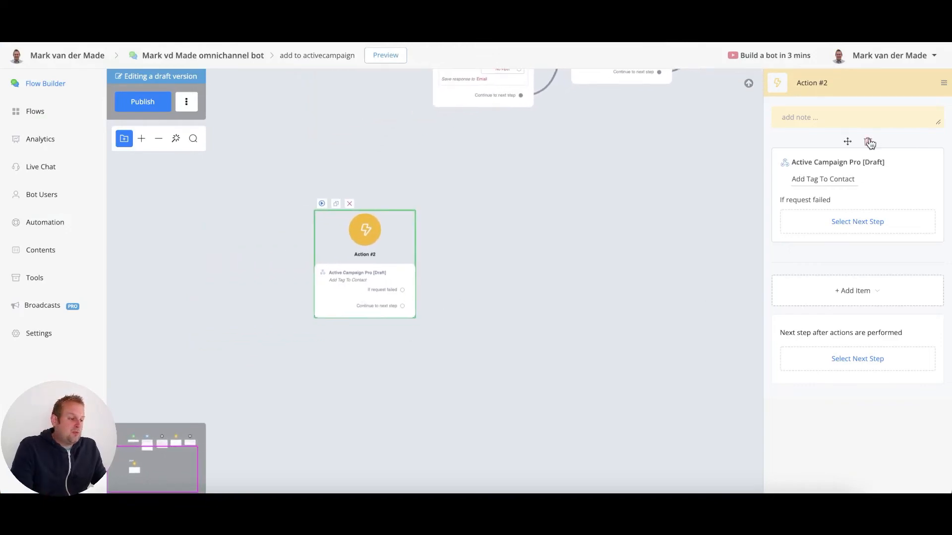
click(870, 143)
click(565, 291)
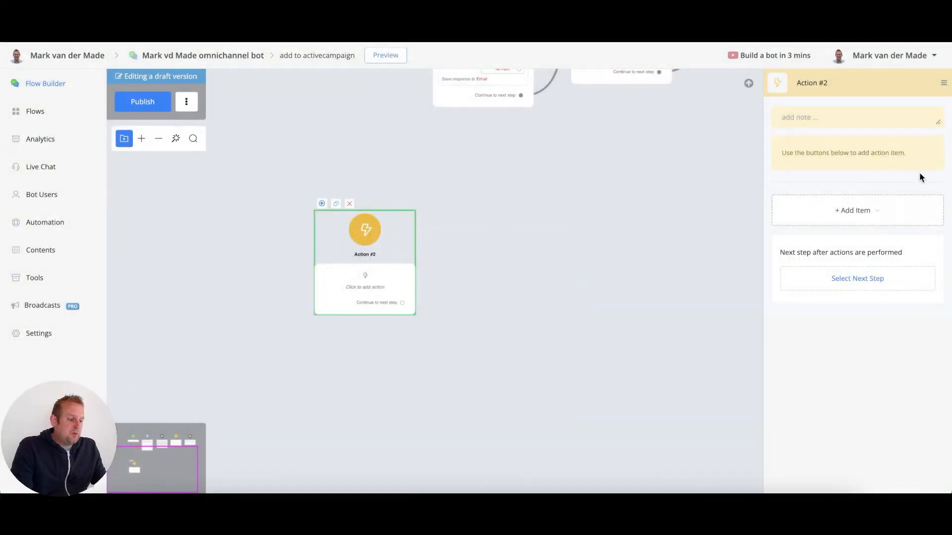
Add an Active Campaign Pro integration item to Action #2 and choose Add To Automation as its action
click(827, 213)
click(820, 274)
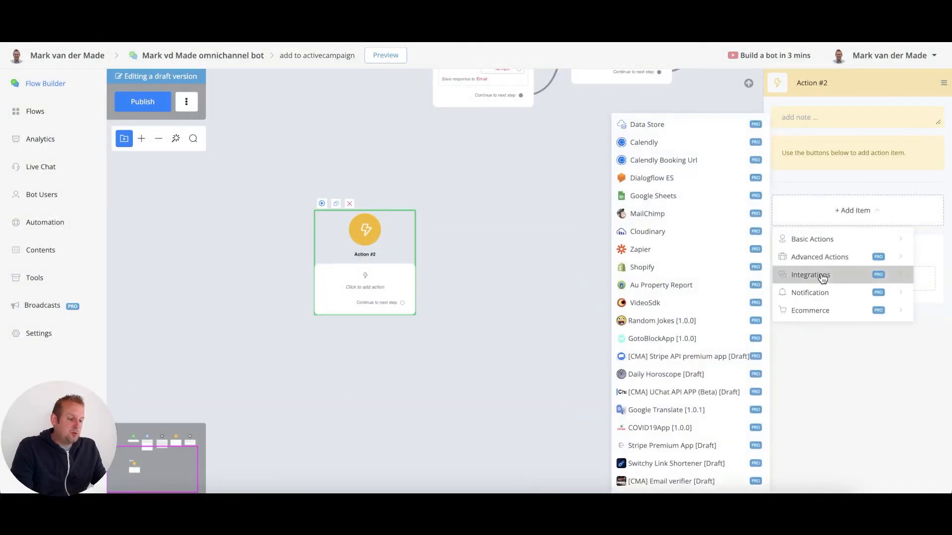
scroll(675, 341, down, 1)
scroll(676, 341, down, 1)
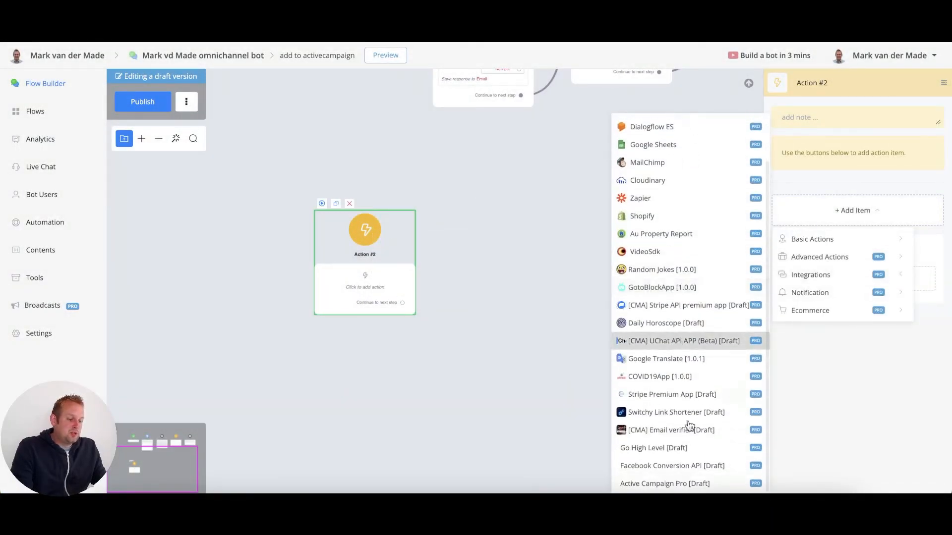
click(657, 484)
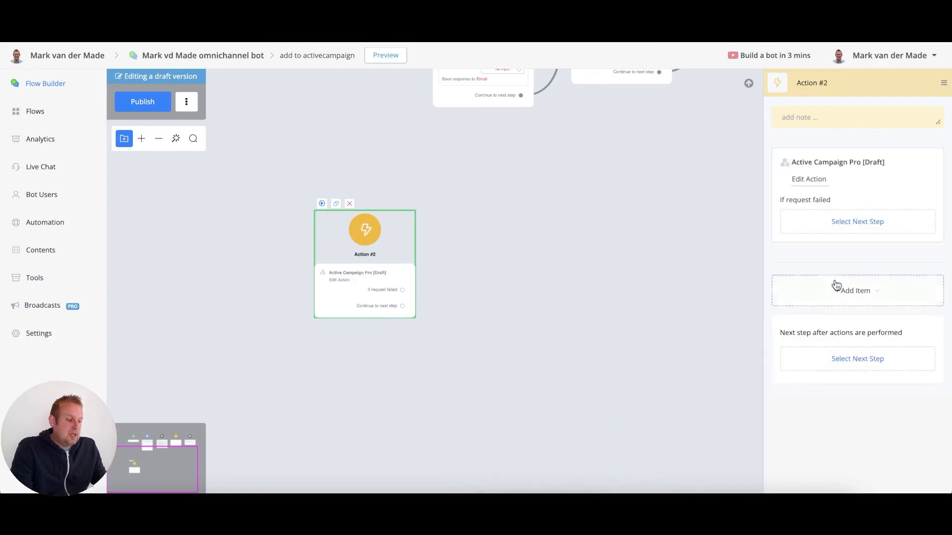
click(809, 183)
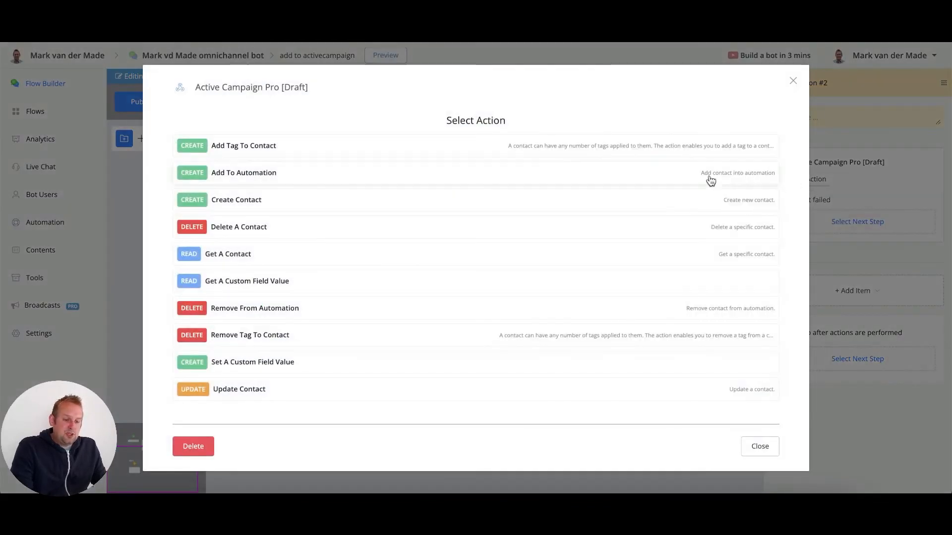
click(296, 174)
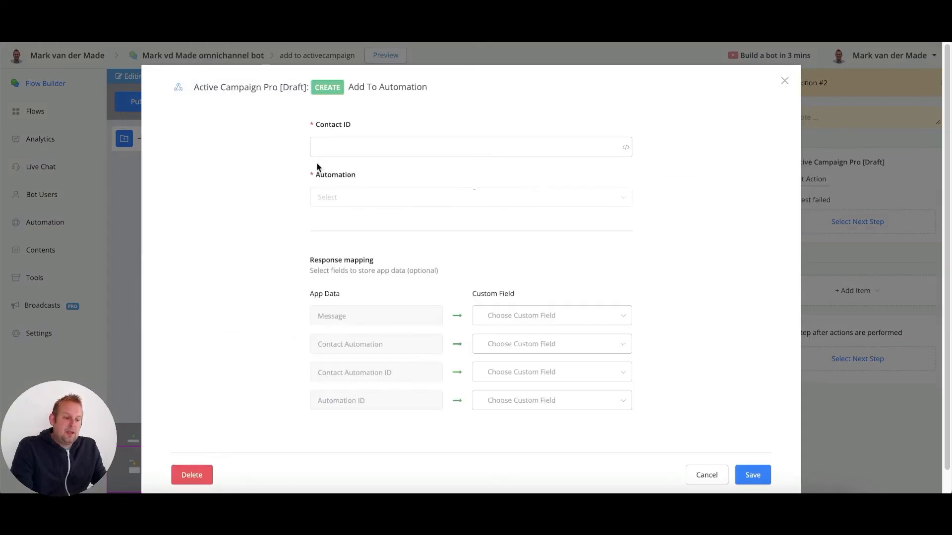
Set the automation action's Contact ID to the ac_user_id variable
click(381, 148)
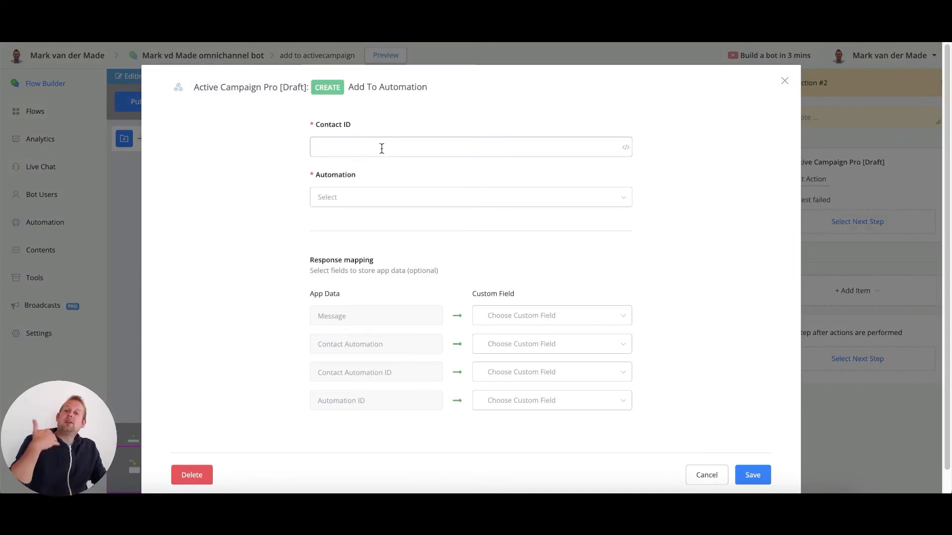
text({{)
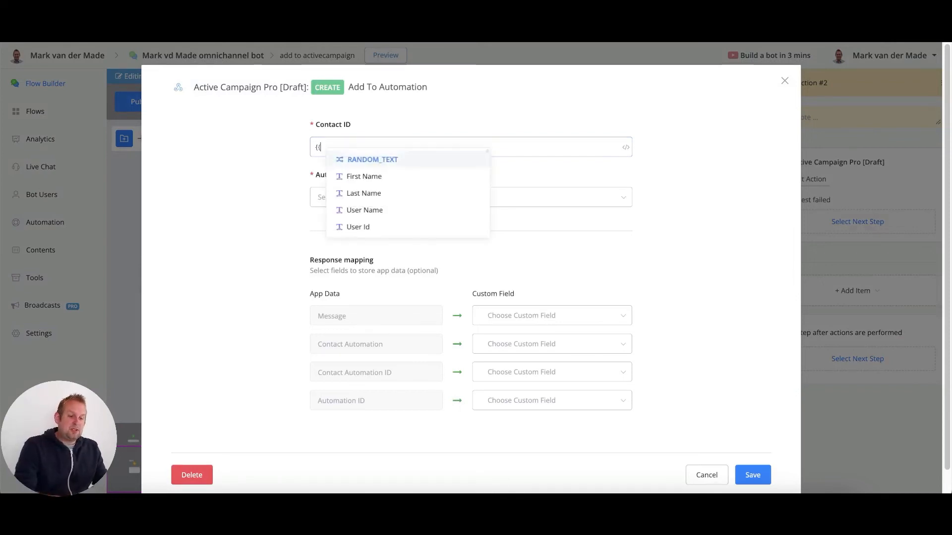
text(user)
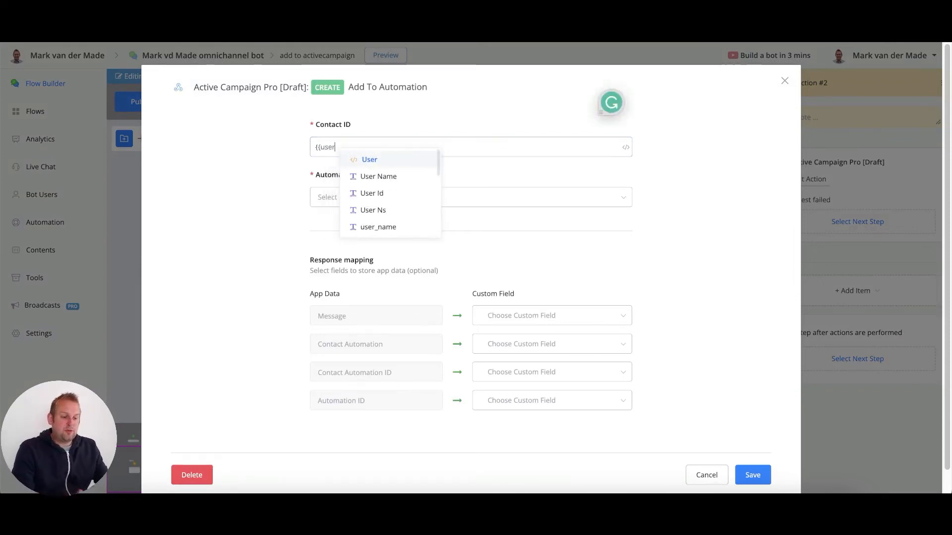
key(BackSpace)
key(BackSpace)
key(BackSpace)
key(BackSpace)
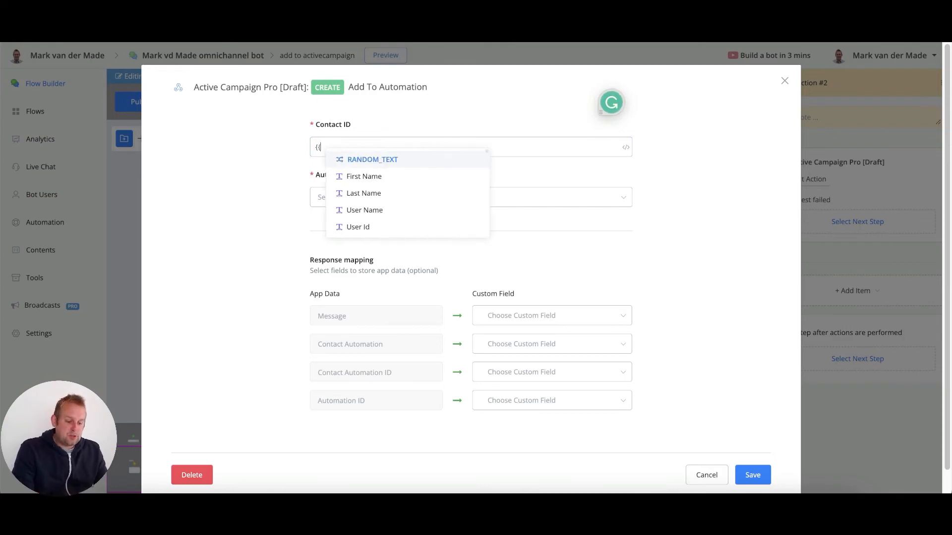
text(ac)
click(389, 162)
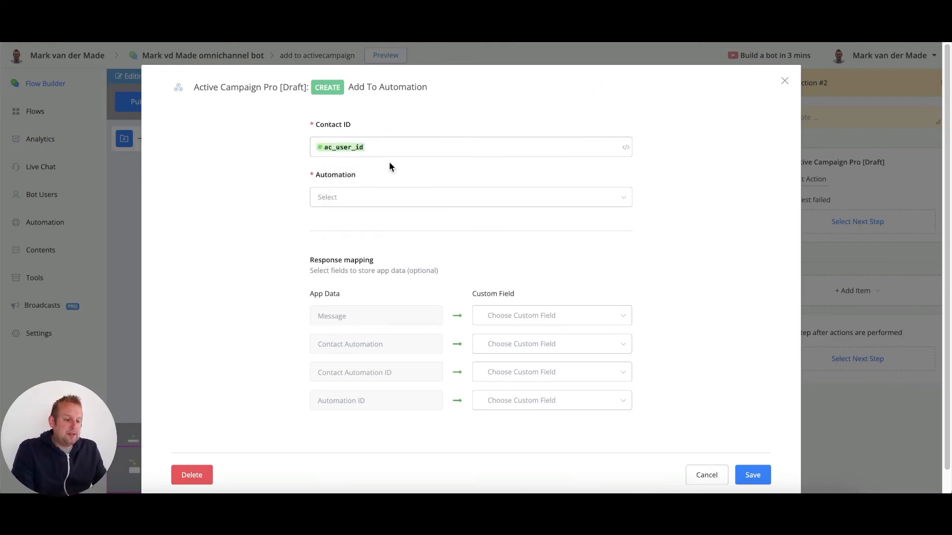
Select the automation "e-book 7 pro tips to a successful dropshipping business" and save the action
click(620, 199)
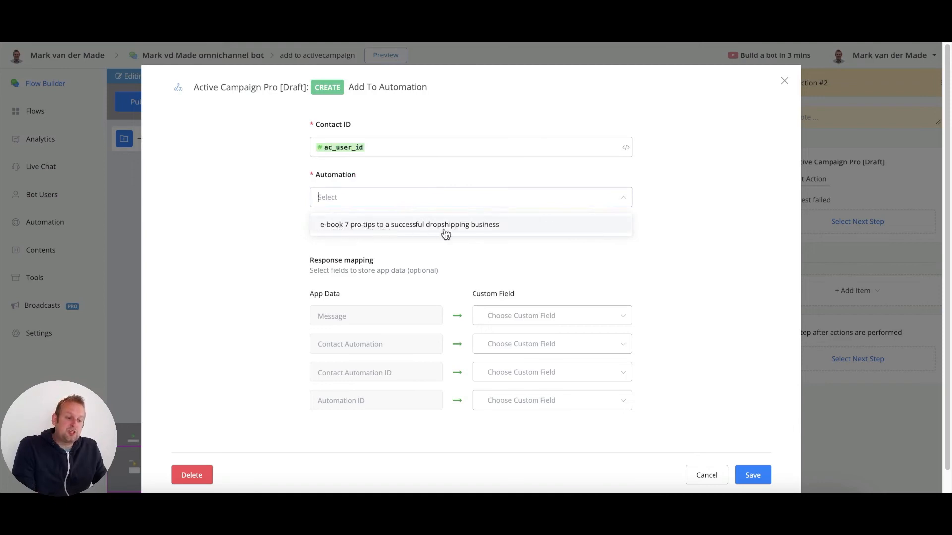
click(547, 231)
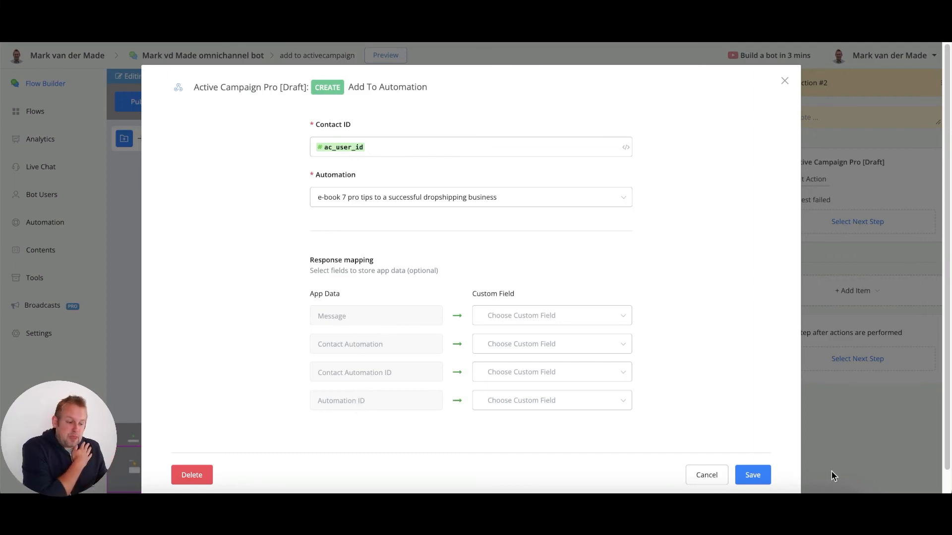
click(753, 475)
click(618, 303)
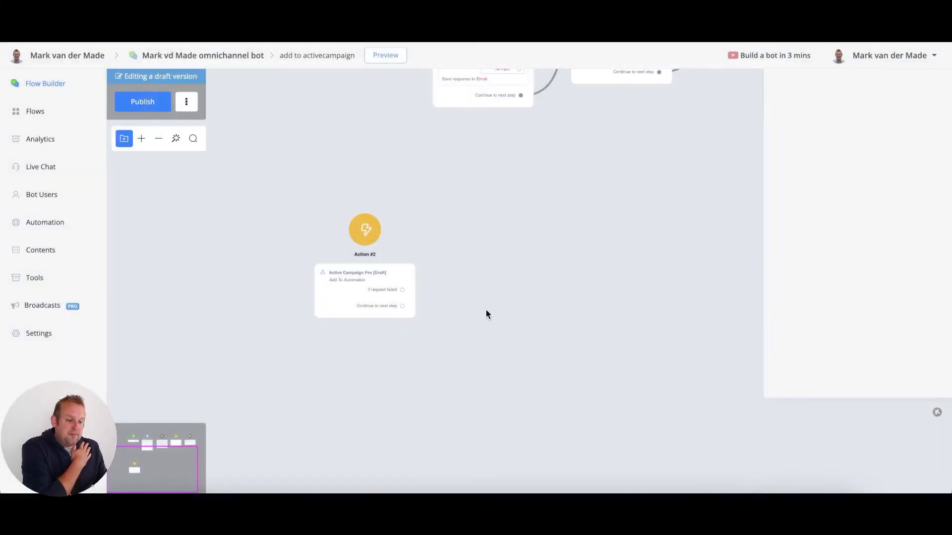
Publish the flow and open the Action #2 preview for Facebook in the web browser
click(343, 227)
click(323, 203)
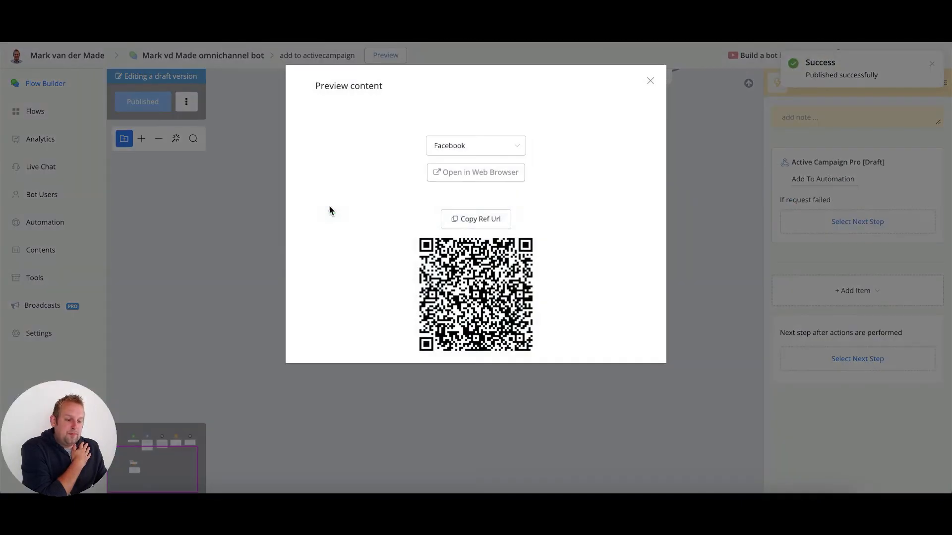
click(491, 181)
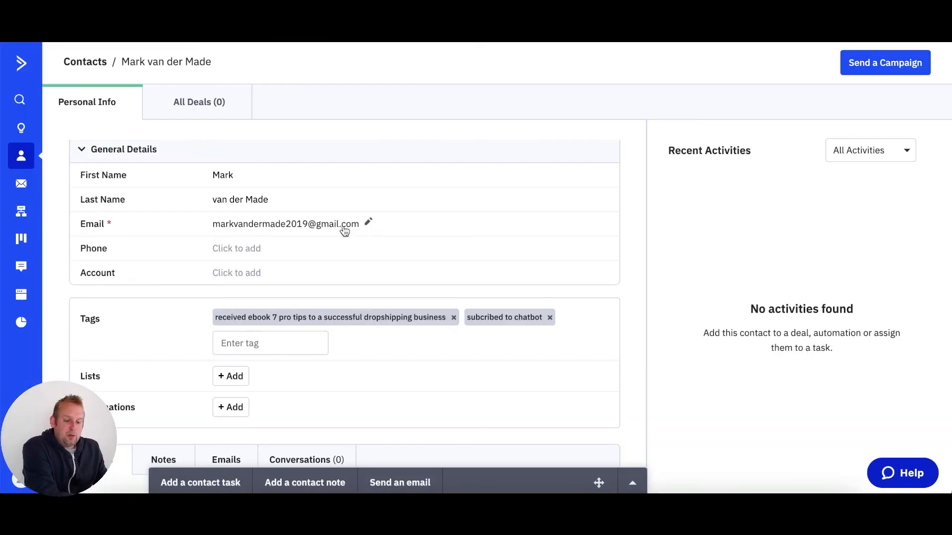
Switch to ActiveCampaign, reload the contact's record and check its automations and recent activities
scroll(491, 228, down, 2)
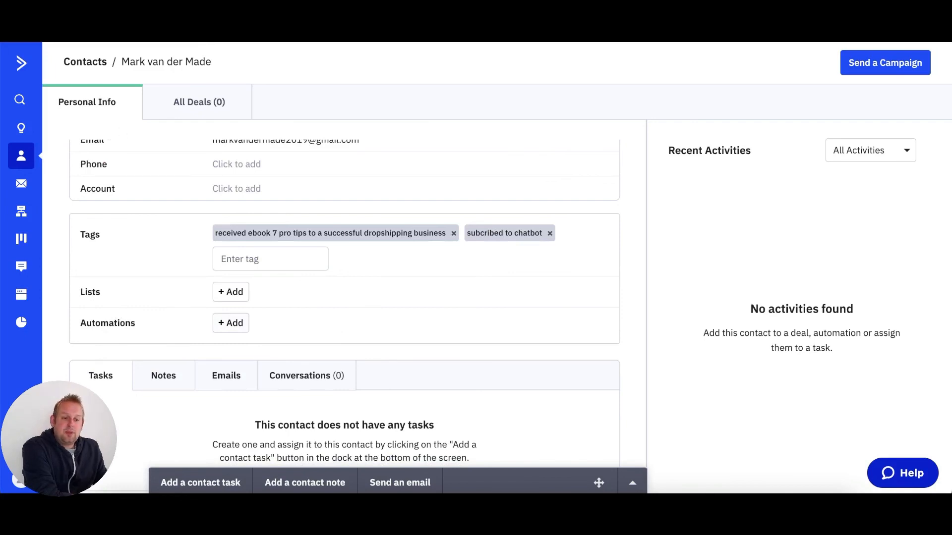
key(super+r)
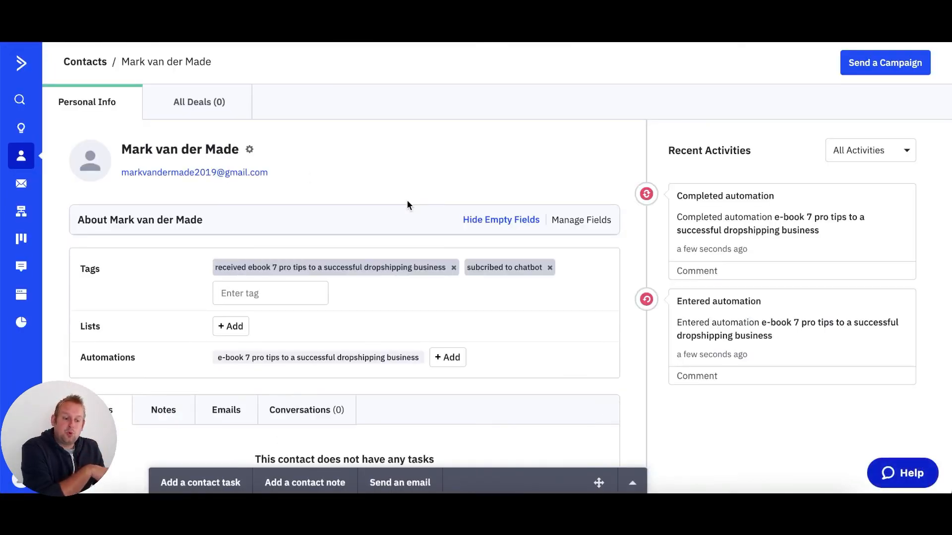
scroll(350, 327, down, 4)
mouse_move(349, 328)
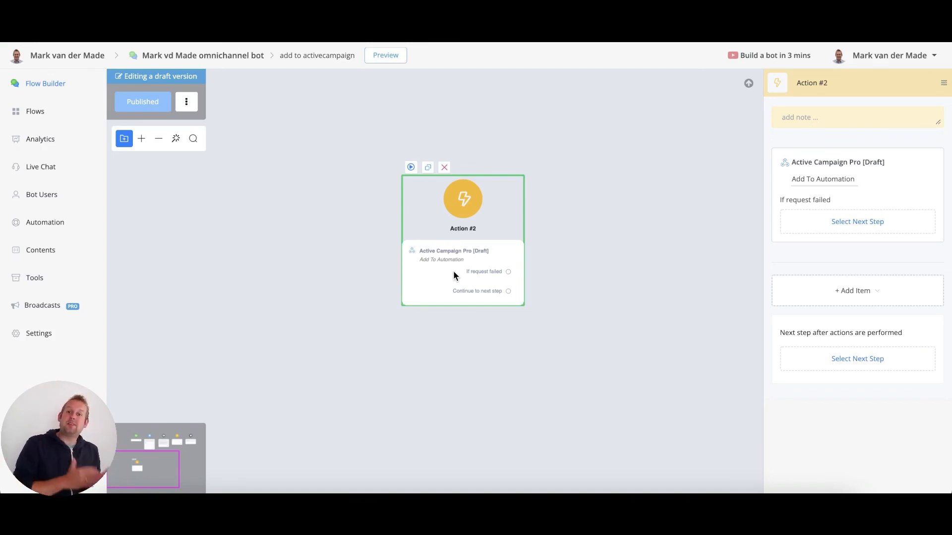
click(579, 174)
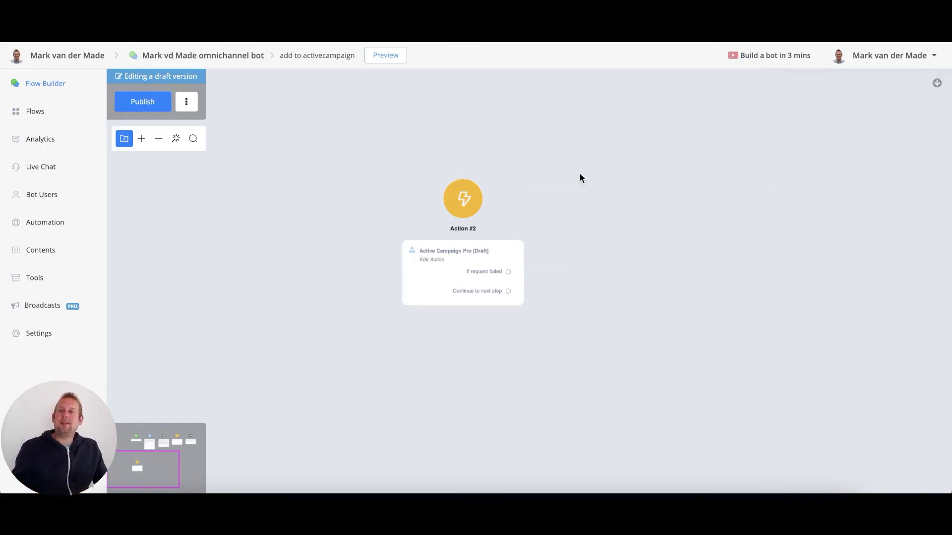